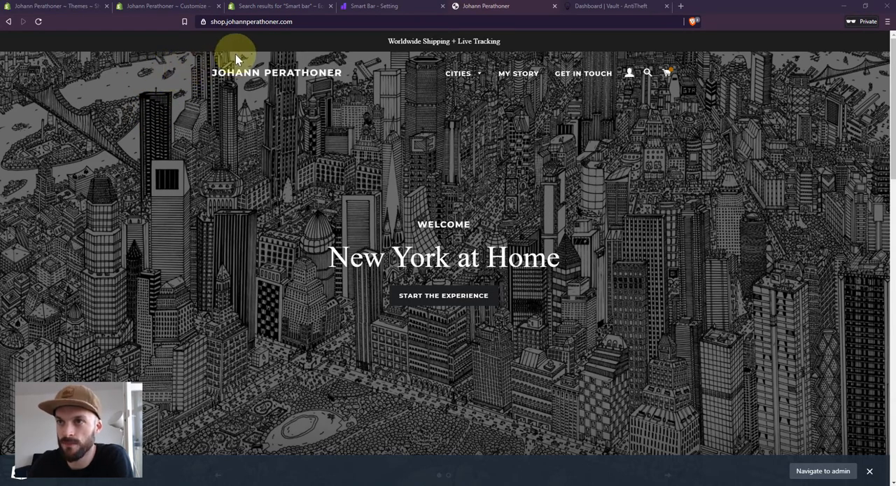
- Inspect the announcement bar text in the theme customizer's header settings
click(168, 6)
drag(94, 360, 29, 361)
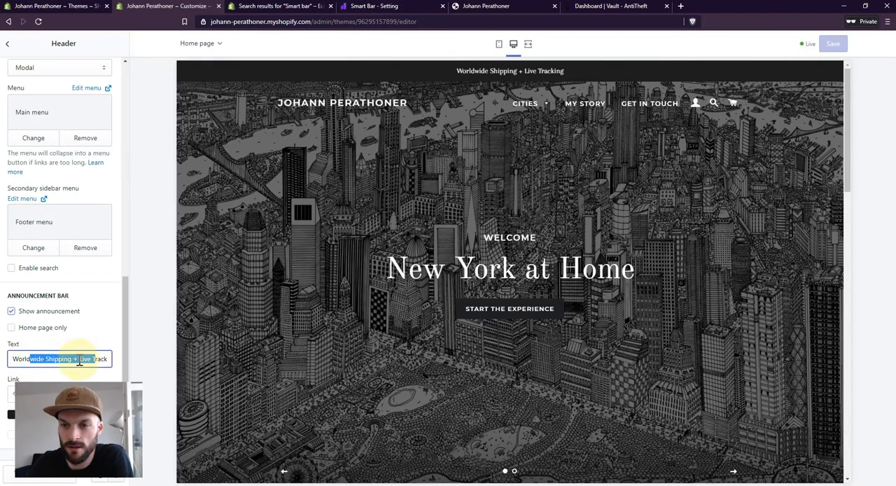
click(40, 359)
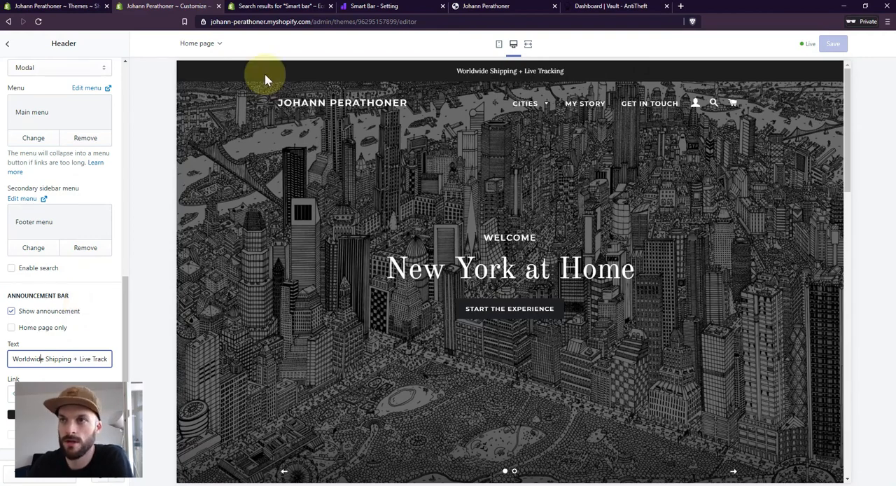
- Open the Smart Bar by qikify listing in the Shopify app store and add the app to the store
click(357, 8)
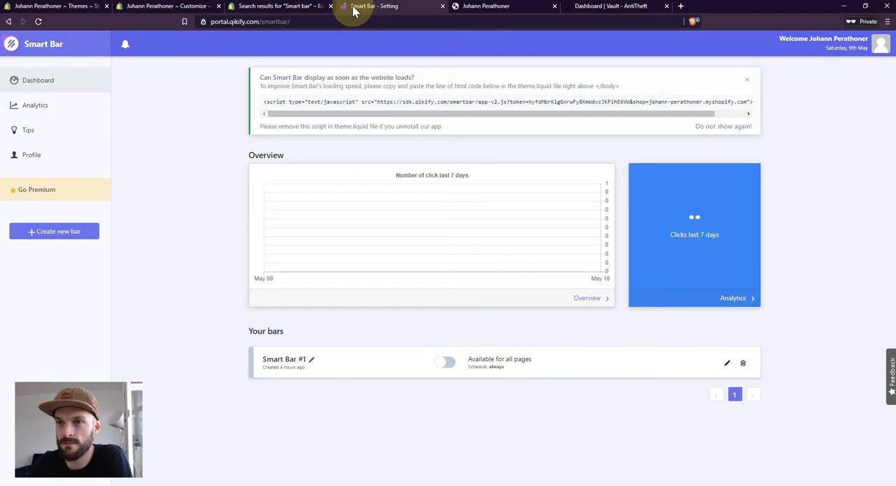
click(280, 9)
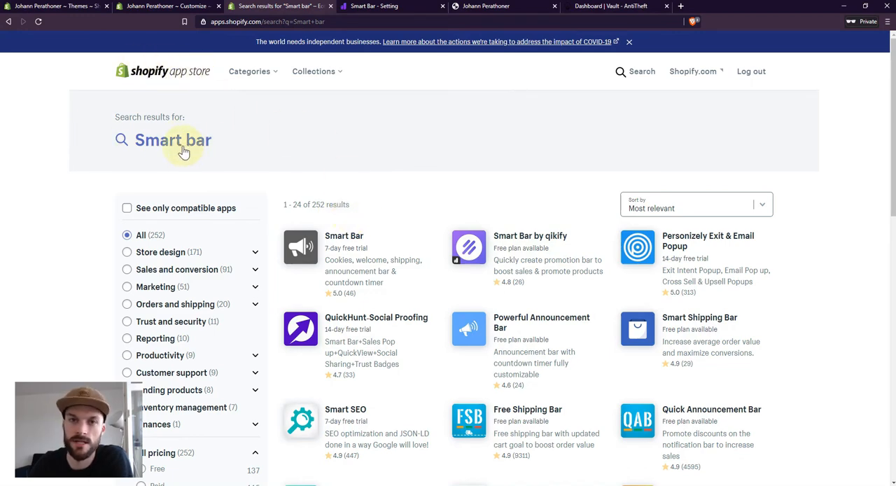
click(534, 238)
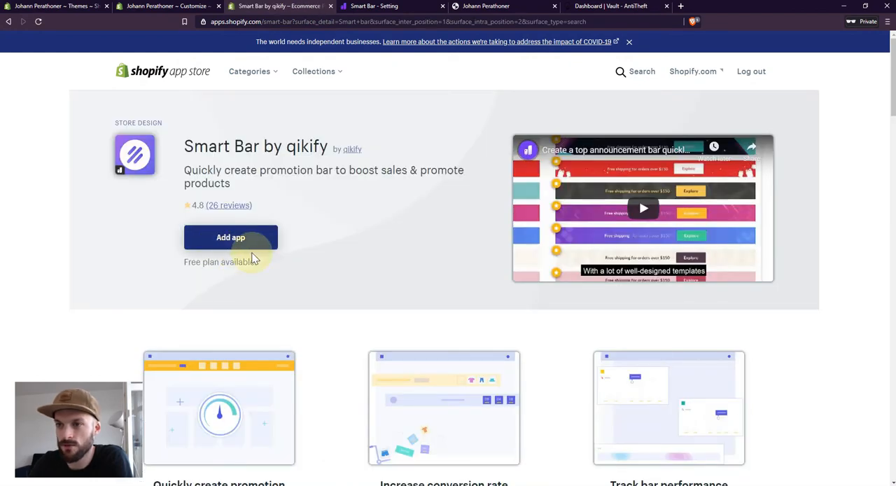
click(247, 241)
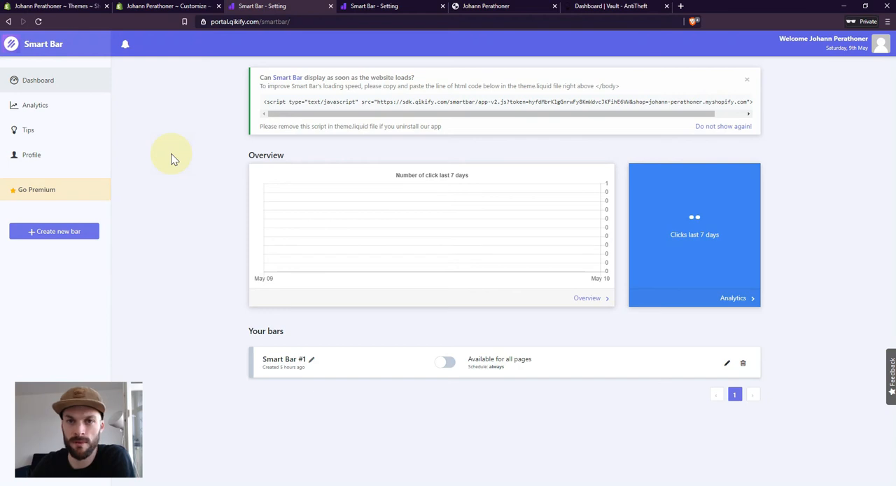
- Copy the Smart Bar script line and open the Brooklyn theme's code for editing in the Shopify admin
click(371, 102)
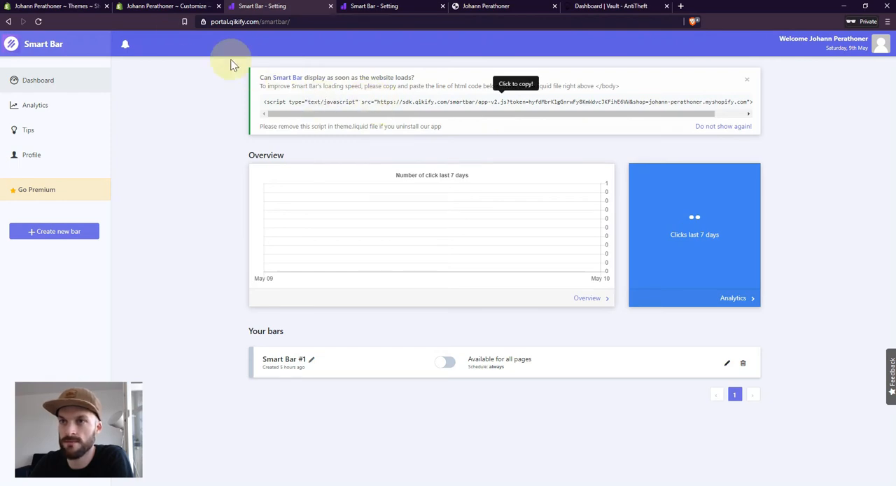
click(42, 7)
click(28, 217)
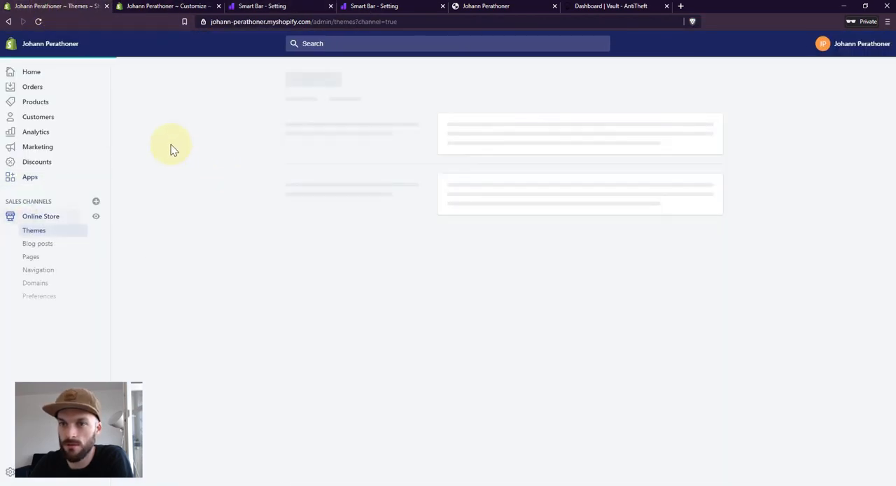
scroll(629, 169, down, 1)
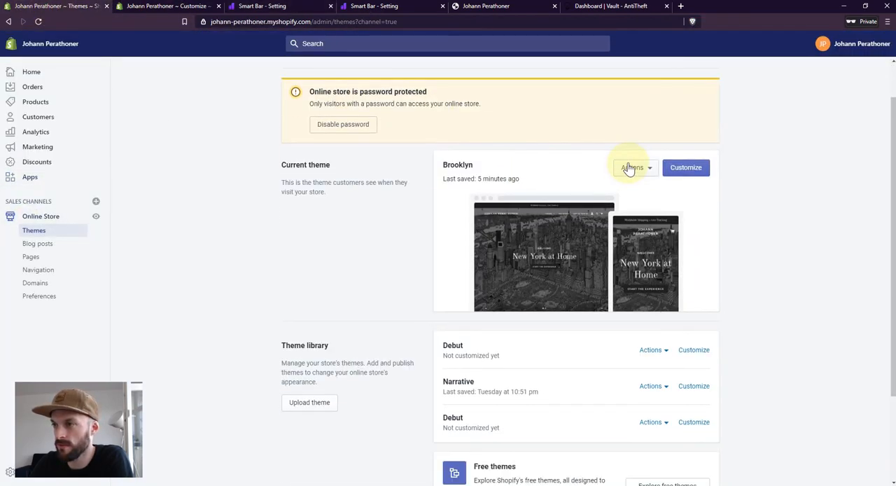
click(630, 169)
click(625, 271)
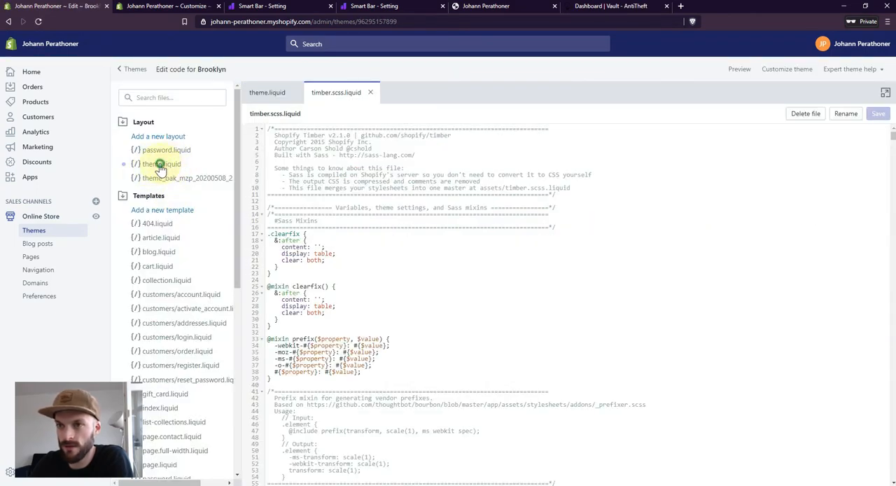
- Open theme.liquid and place the cursor at the end of the Smart Bar script line above the closing body tag
click(160, 166)
scroll(420, 210, down, 10)
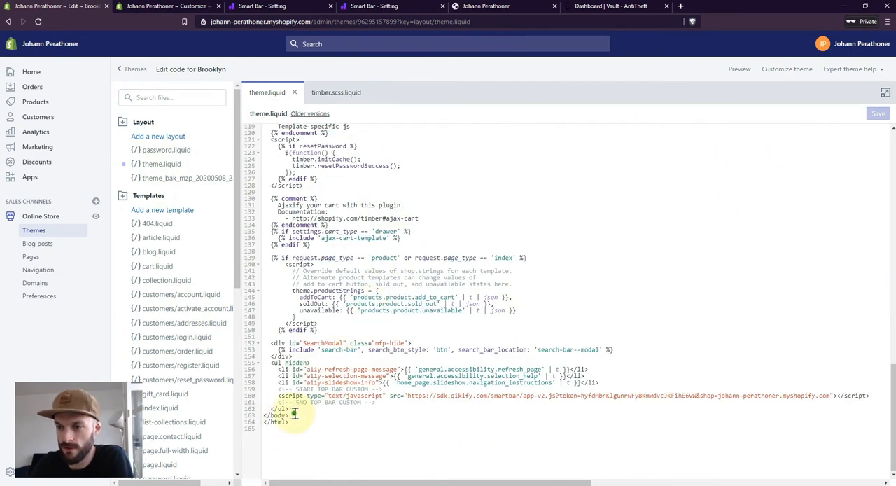
drag(295, 413, 876, 395)
click(323, 409)
click(873, 395)
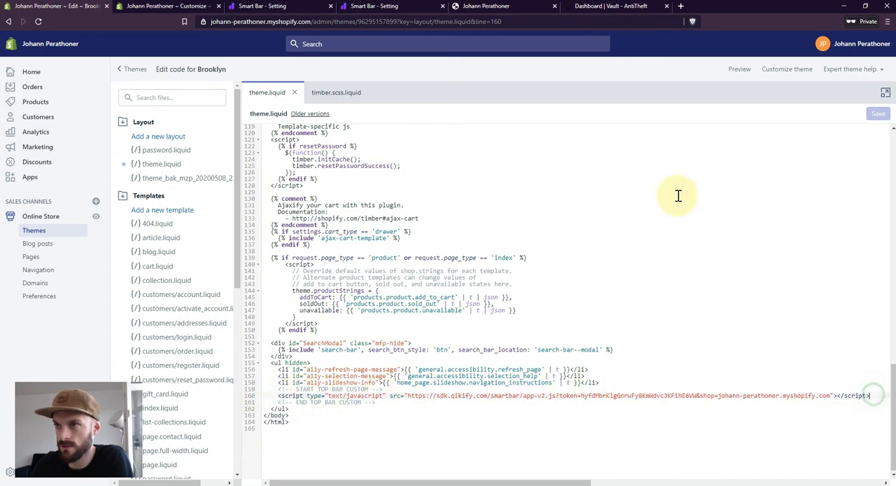
- Return to the Smart Bar dashboard and open Smart Bar #1 for editing
click(245, 7)
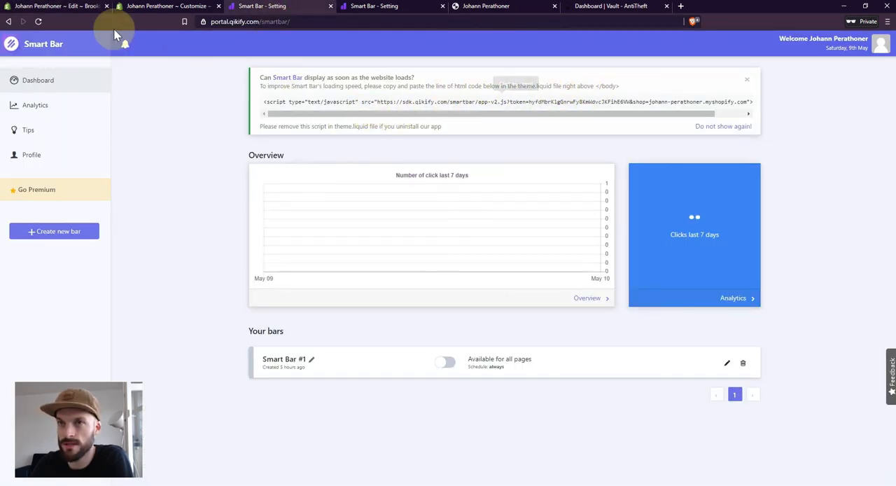
click(87, 7)
scroll(424, 199, up, 6)
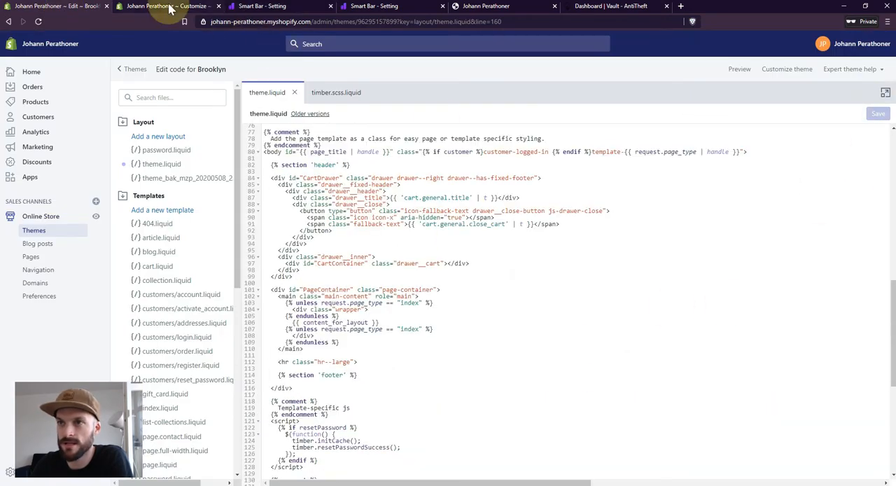
click(249, 7)
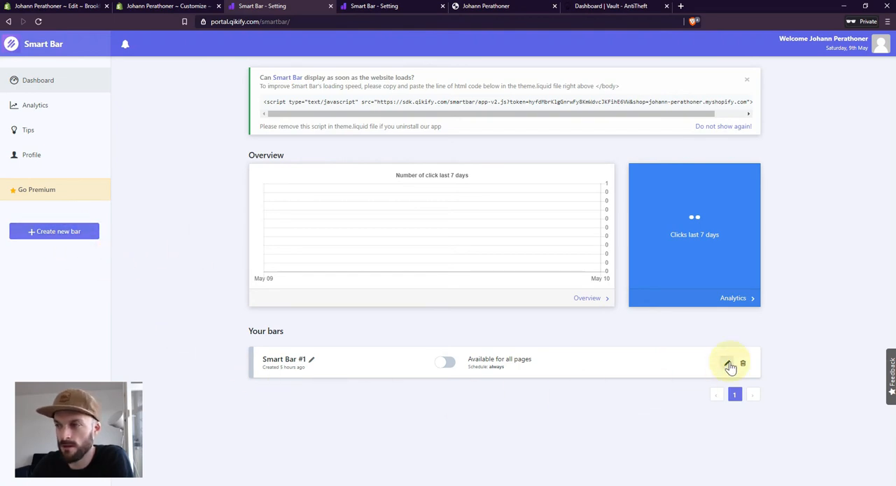
click(727, 363)
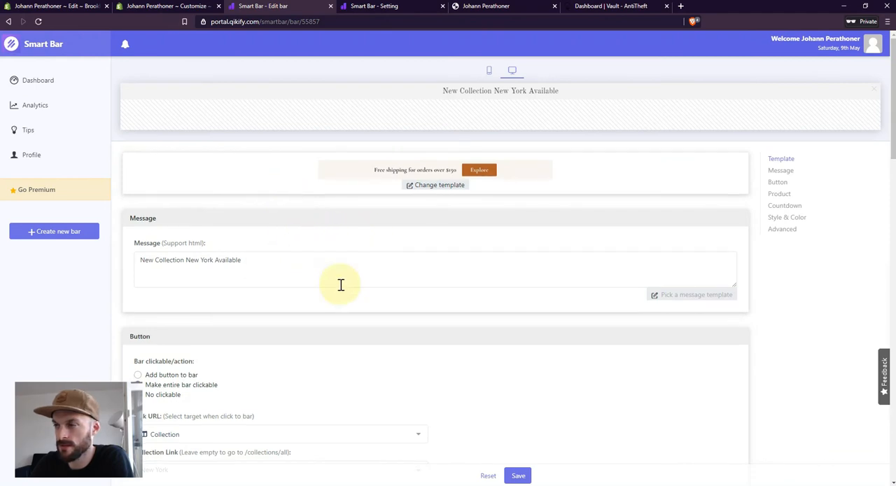
- Check the bar's message text and preview the bar in mobile and desktop view
scroll(340, 284, down, 1)
scroll(302, 298, up, 1)
drag(284, 260, 140, 261)
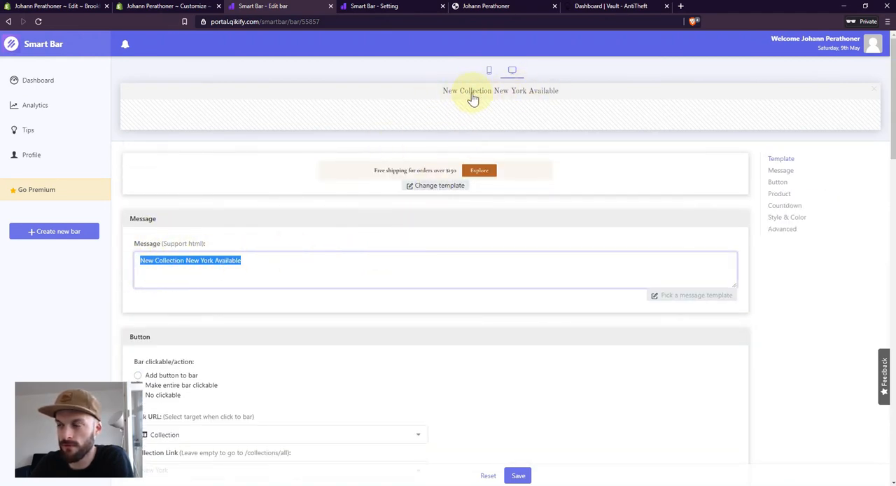
click(489, 70)
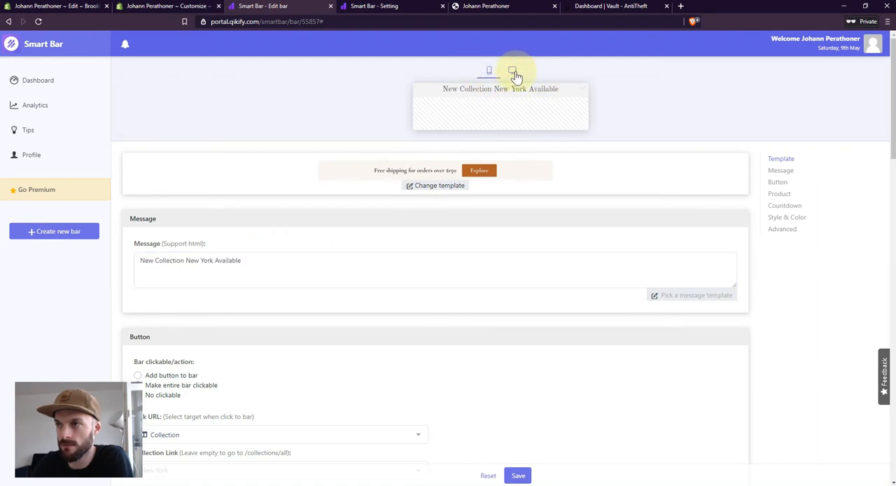
click(512, 71)
- Try adding a button to the bar and switch back to making the entire bar clickable
scroll(299, 259, down, 3)
scroll(300, 257, up, 1)
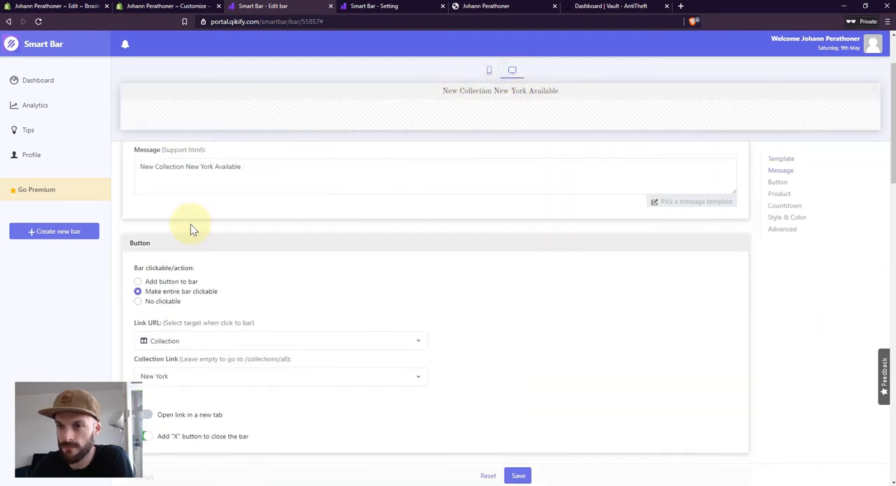
click(138, 281)
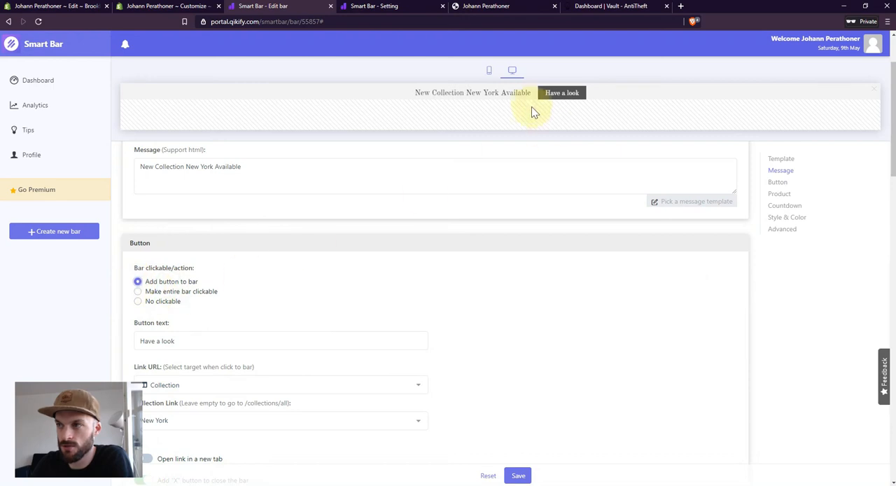
click(172, 291)
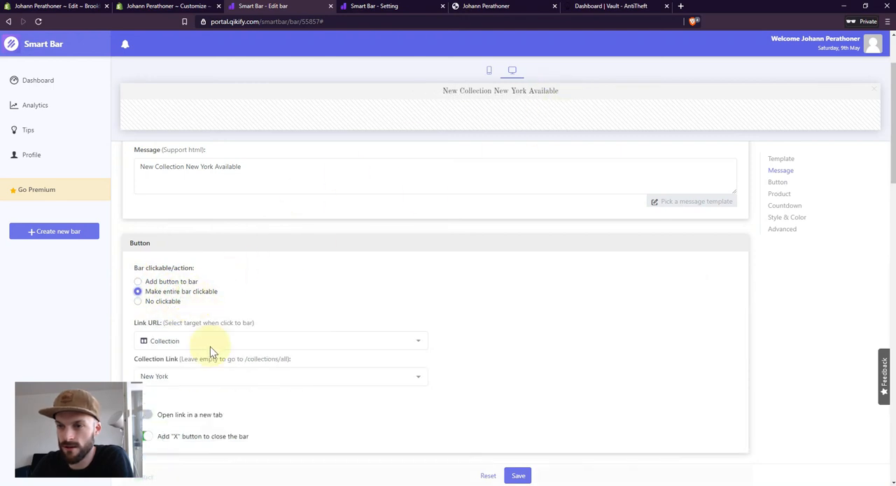
scroll(211, 352, down, 1)
scroll(206, 309, down, 2)
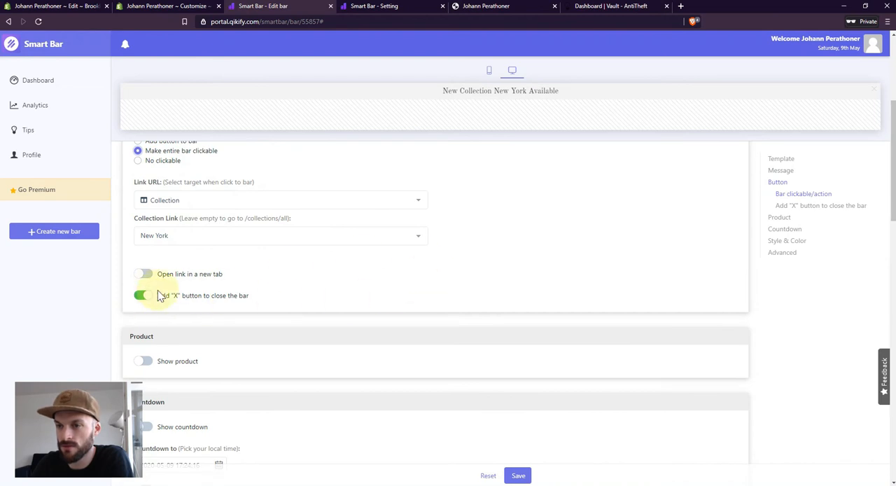
- Try showing the New York by Night product and a countdown in the bar, and turn both options off again
scroll(260, 315, down, 3)
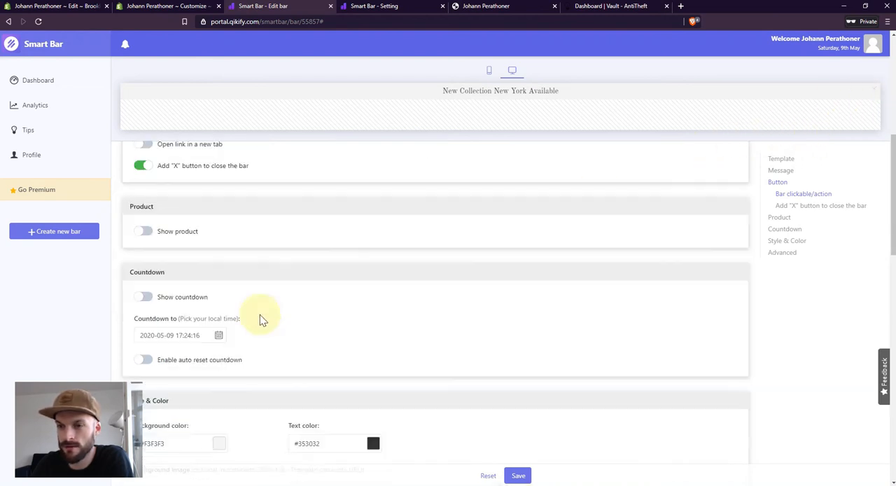
click(143, 221)
click(166, 260)
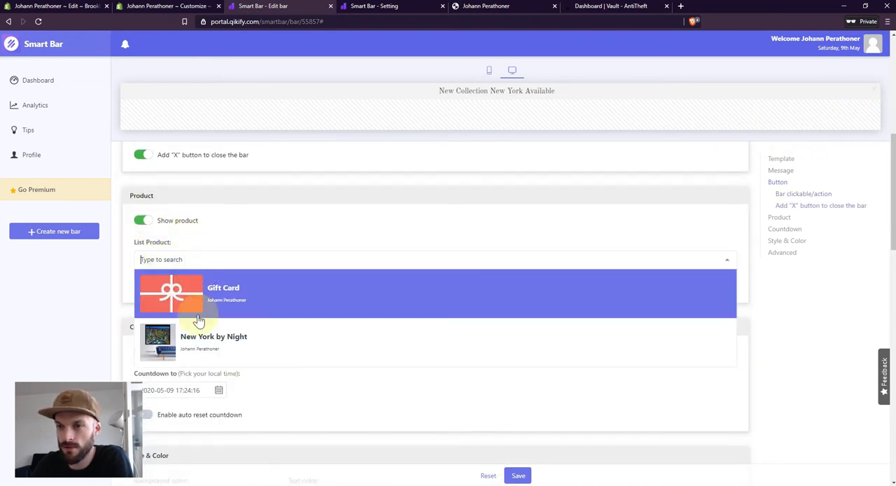
click(198, 329)
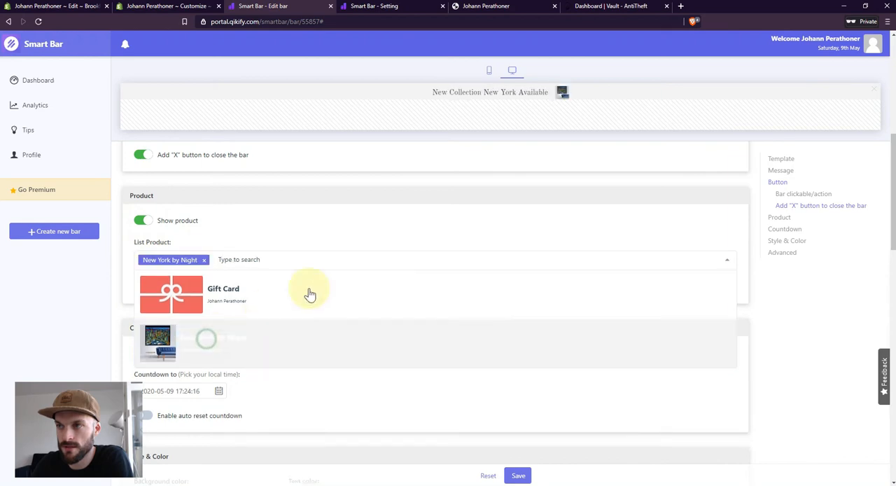
click(204, 260)
click(147, 222)
click(145, 221)
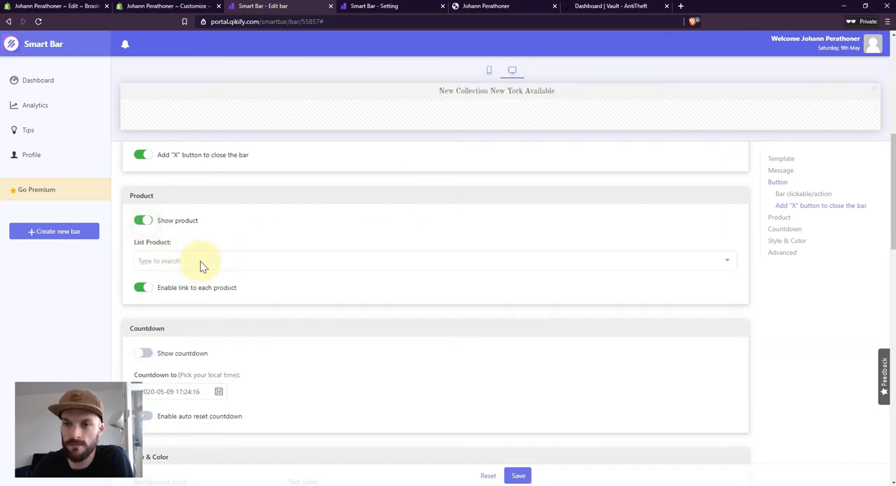
click(145, 220)
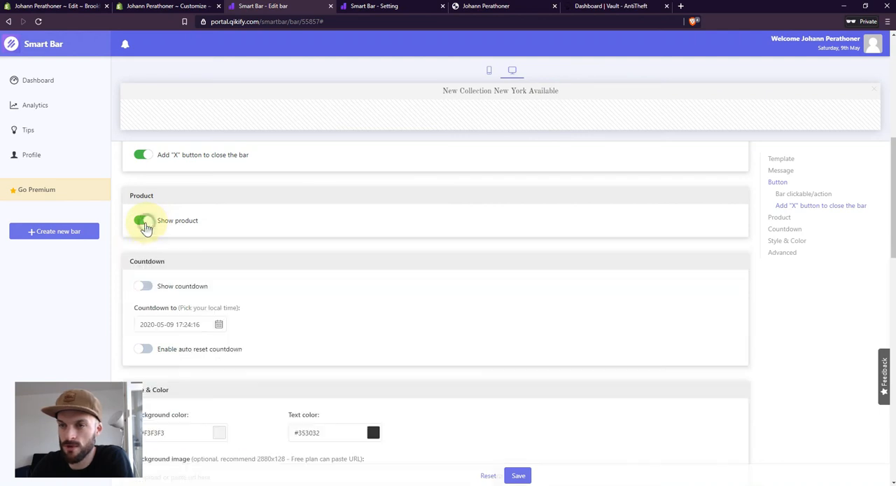
click(143, 285)
click(143, 286)
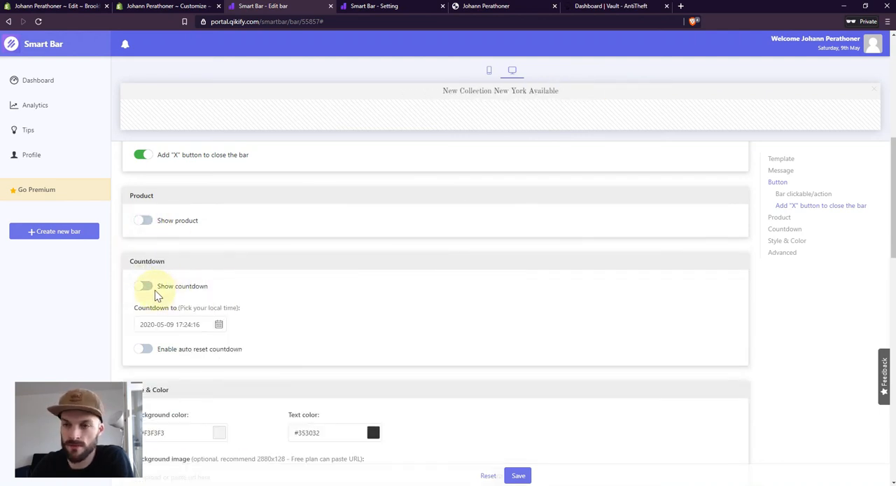
- Change the bar's background color to a slightly darker grey
scroll(322, 251, down, 3)
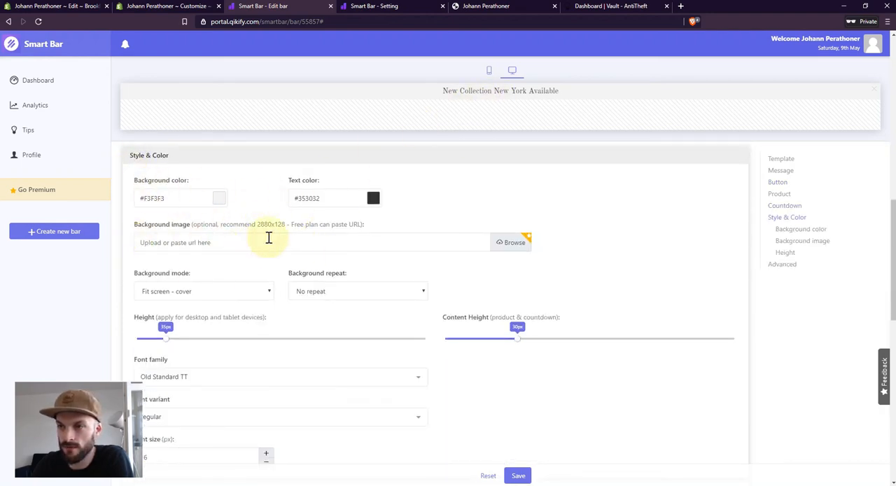
click(219, 199)
drag(175, 250, 121, 222)
- Browse the available font families for the bar and keep Old Standard TT
scroll(219, 222, down, 1)
scroll(219, 223, down, 1)
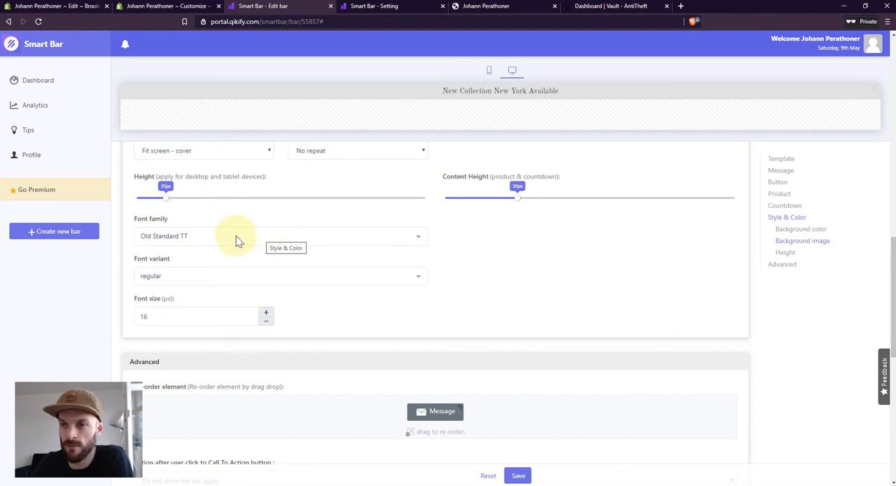
click(236, 238)
scroll(238, 329, down, 5)
scroll(240, 339, down, 3)
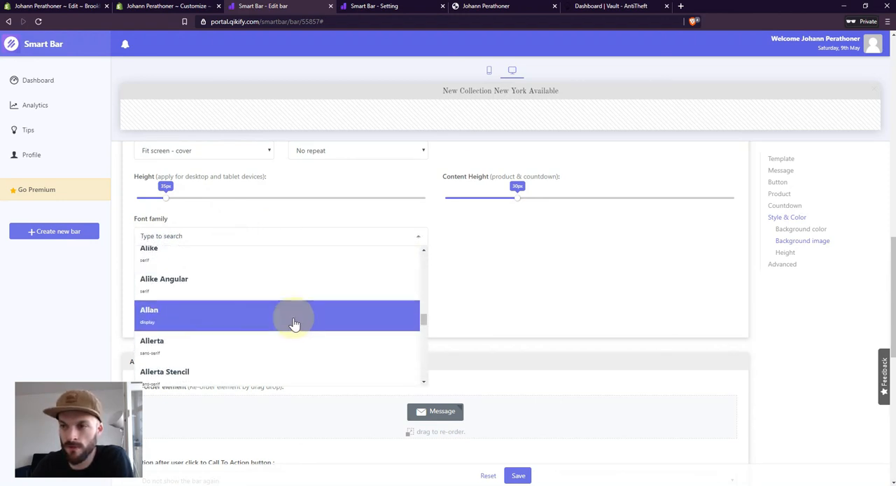
click(498, 245)
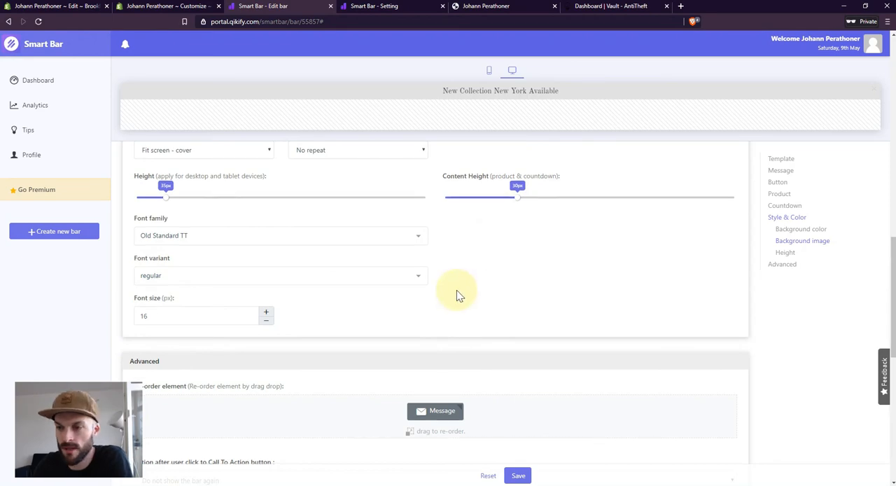
- Examine the position options for the bar and the remaining advanced display settings
scroll(458, 292, down, 5)
click(276, 288)
click(274, 263)
click(263, 292)
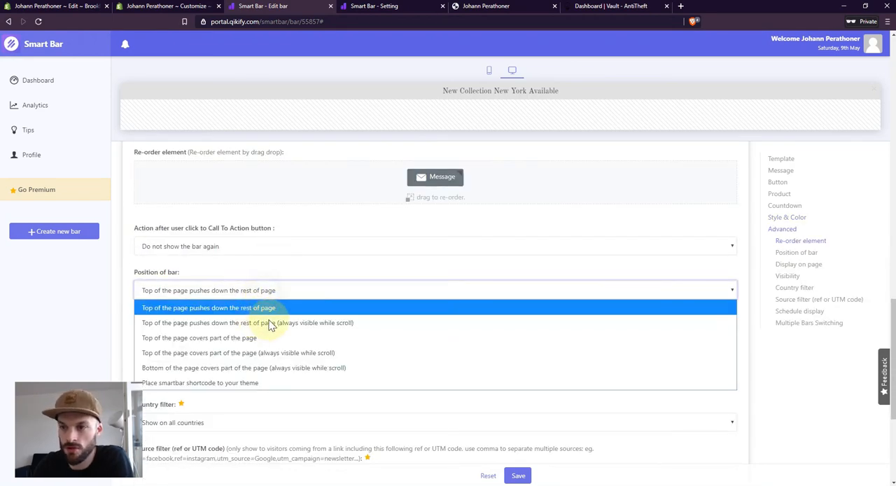
click(346, 265)
scroll(324, 319, down, 2)
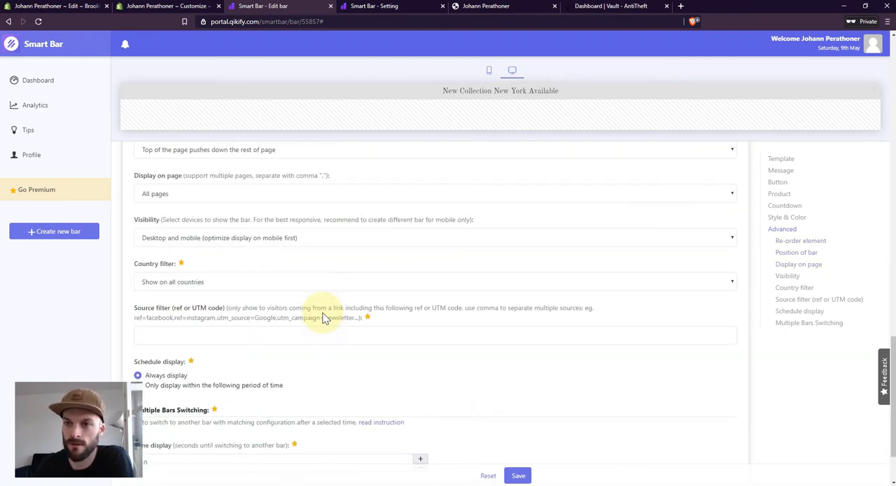
scroll(357, 315, down, 1)
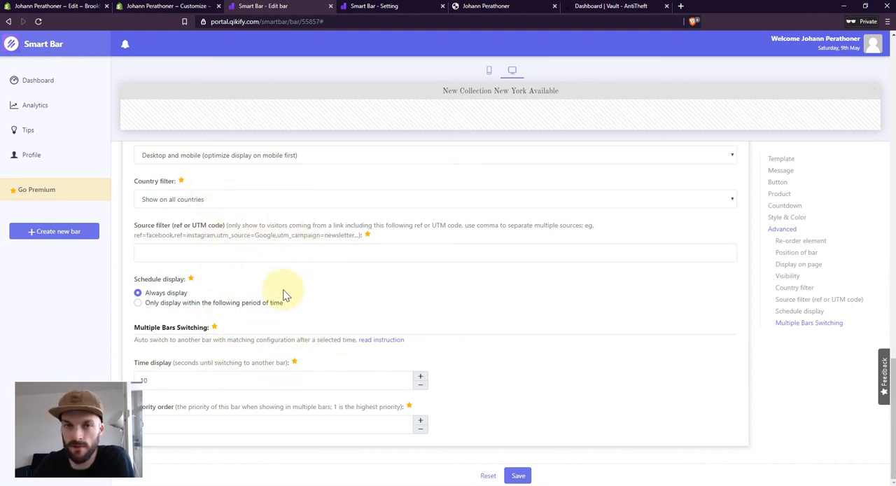
- Review the bar's country filter, message and remaining settings once more and save the bar
click(210, 200)
scroll(490, 392, up, 2)
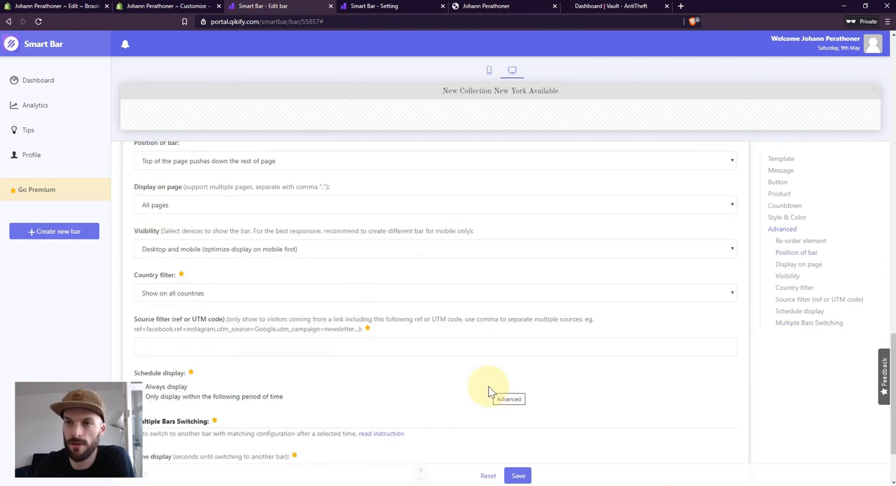
scroll(470, 362, up, 10)
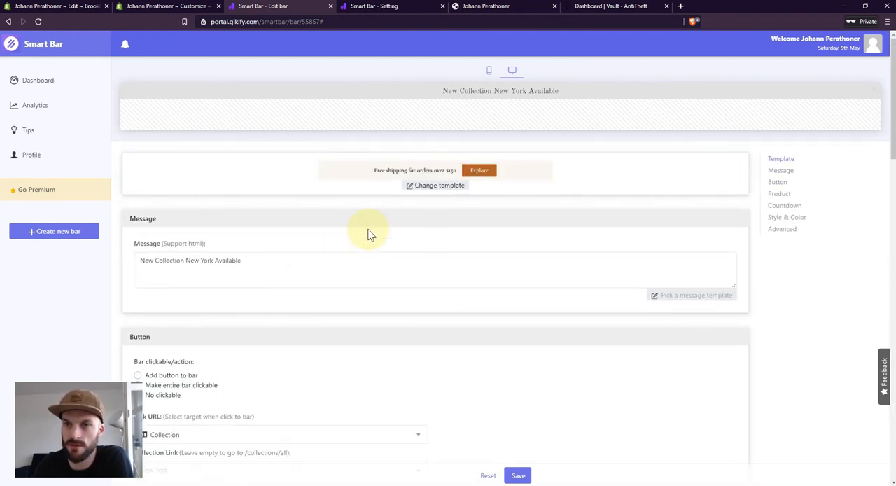
scroll(315, 238, down, 10)
scroll(349, 210, up, 5)
scroll(336, 247, up, 3)
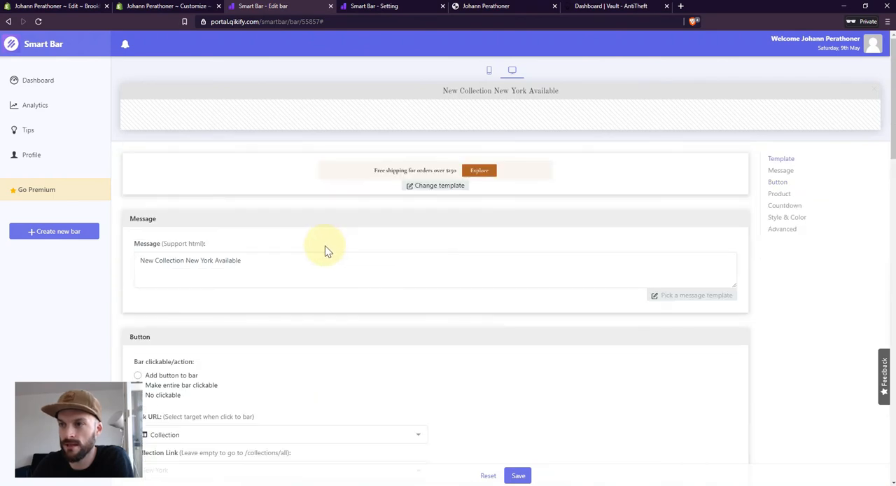
scroll(420, 329, down, 8)
click(518, 476)
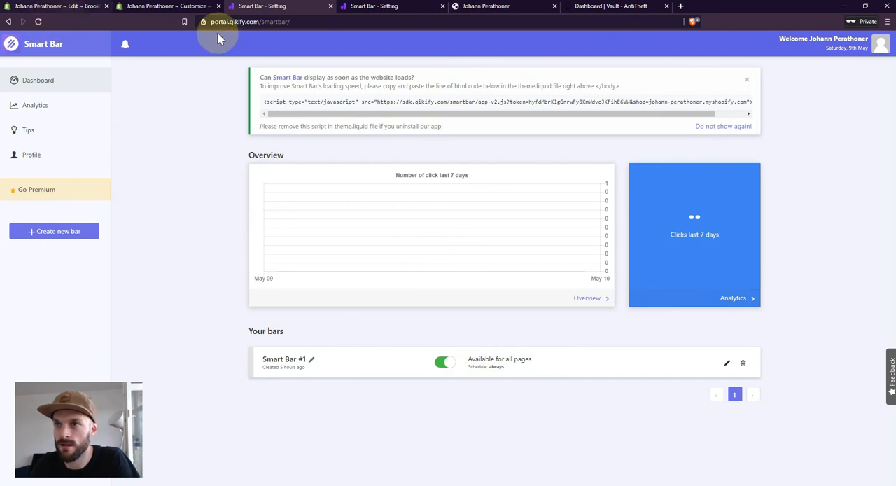
- Switch to the Shopify theme editor, turn off the theme's own header announcement bar, and save the theme
click(60, 10)
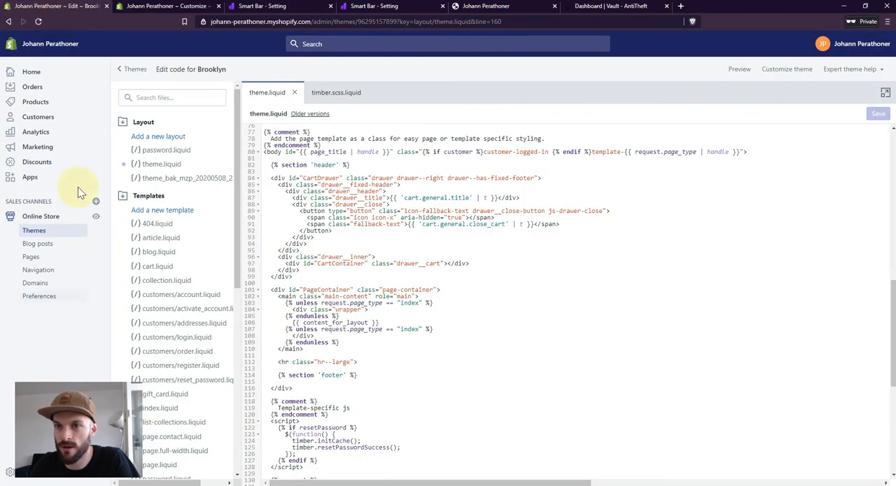
click(167, 6)
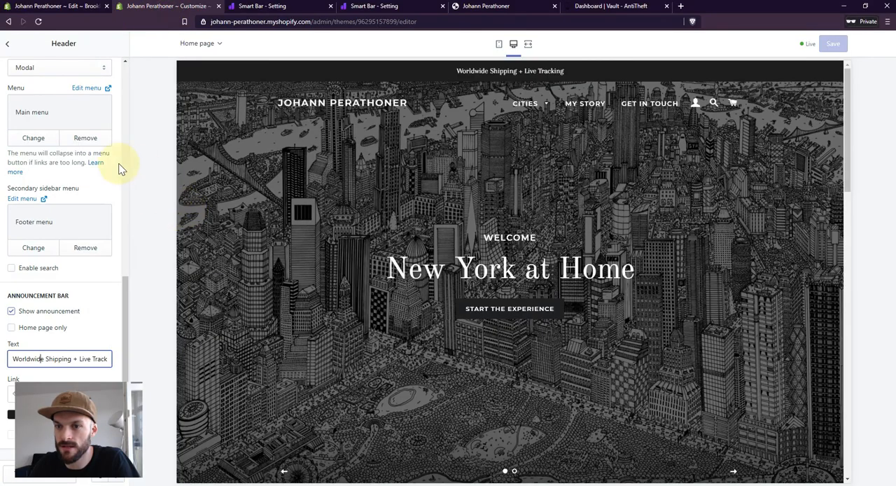
click(11, 311)
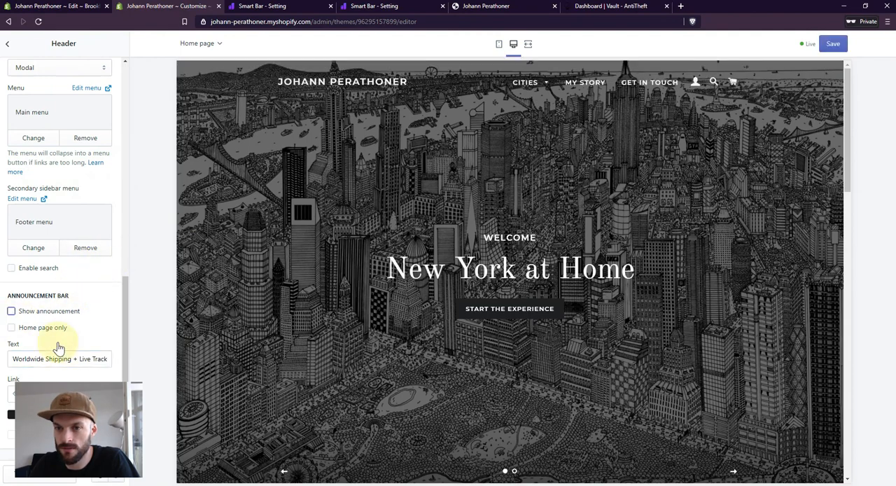
click(834, 48)
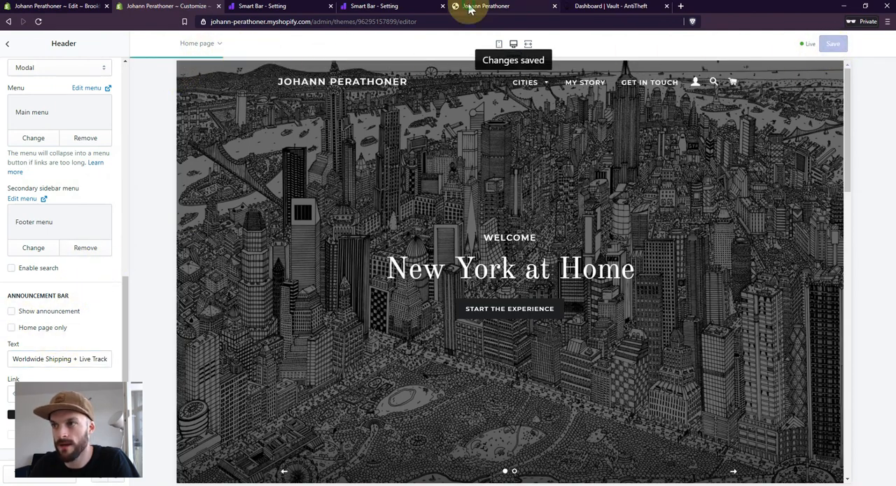
- Reload the live storefront and follow the new announcement bar's link to check its target page
click(470, 8)
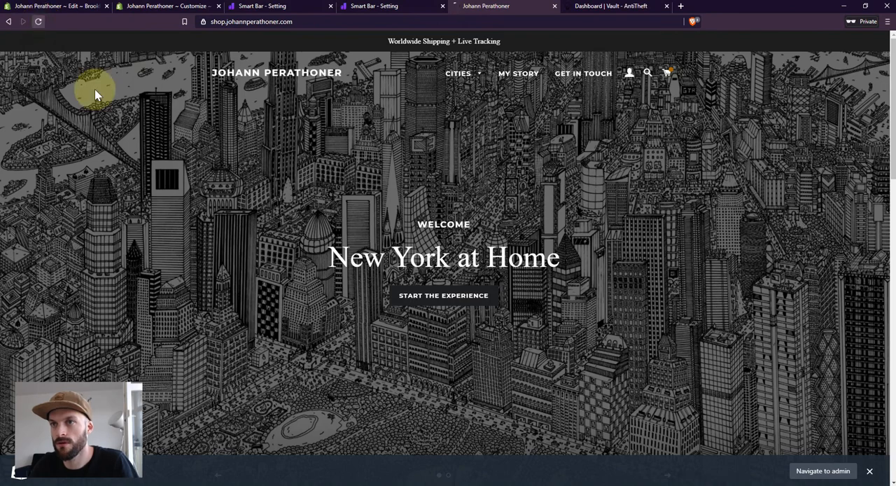
key(F5)
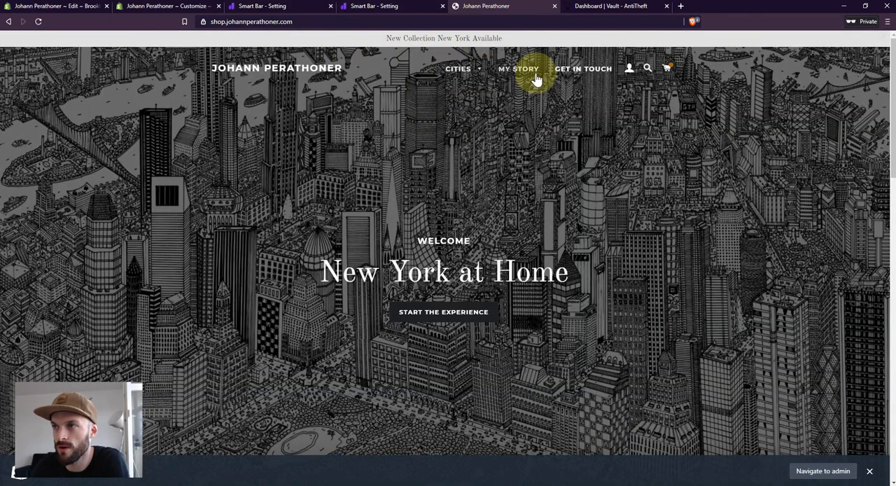
click(441, 39)
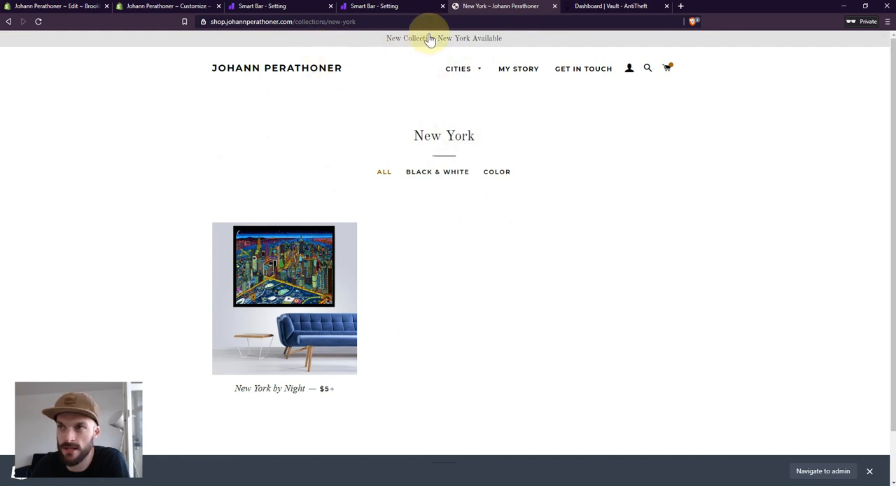